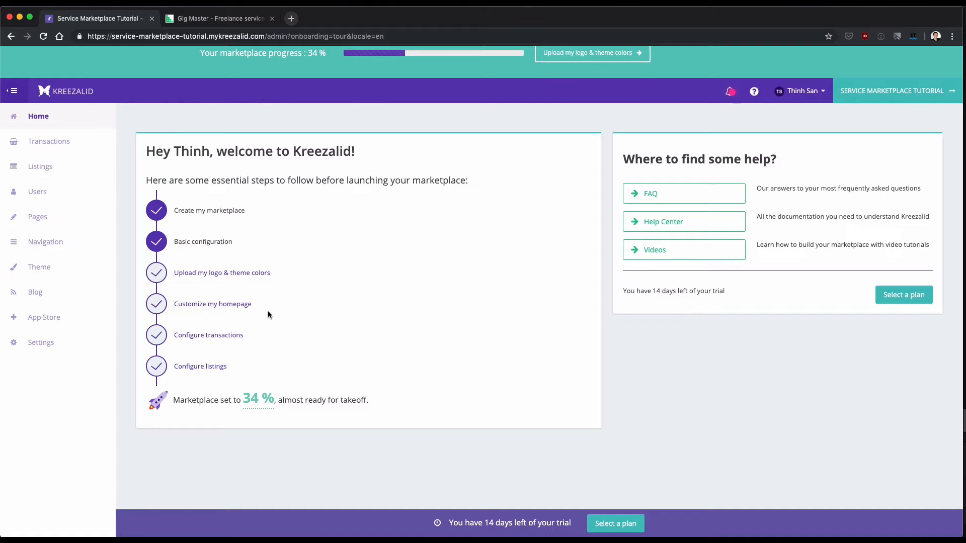
Open the Order types settings of the marketplace
{"action": "left_click", "coordinate": [42, 346]}
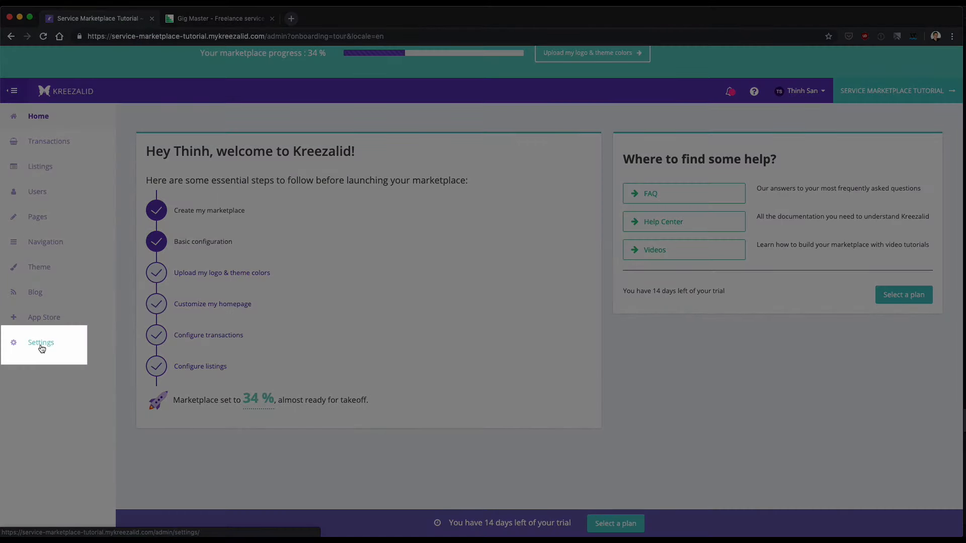
{"action": "scroll", "coordinate": [308, 302], "scroll_direction": "down", "scroll_amount": 2}
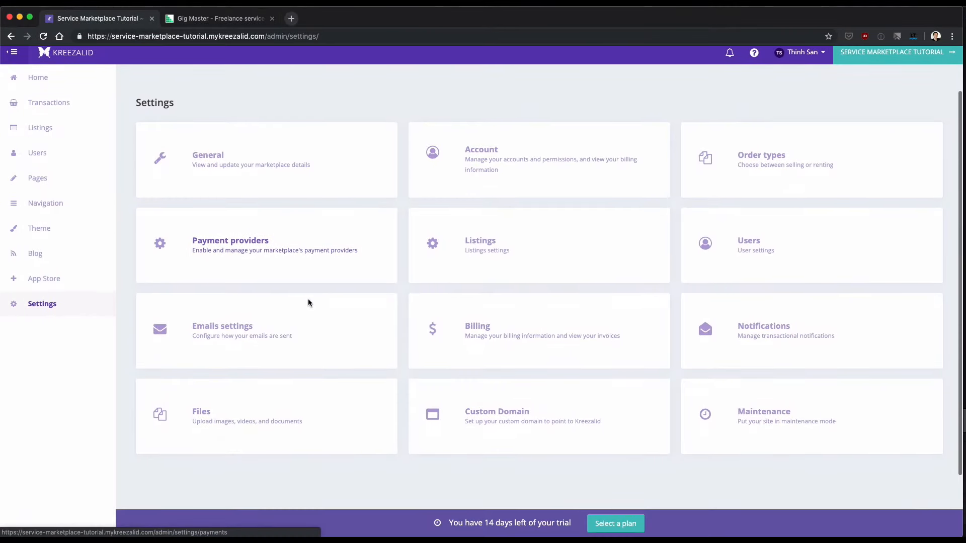
{"action": "left_click", "coordinate": [760, 167]}
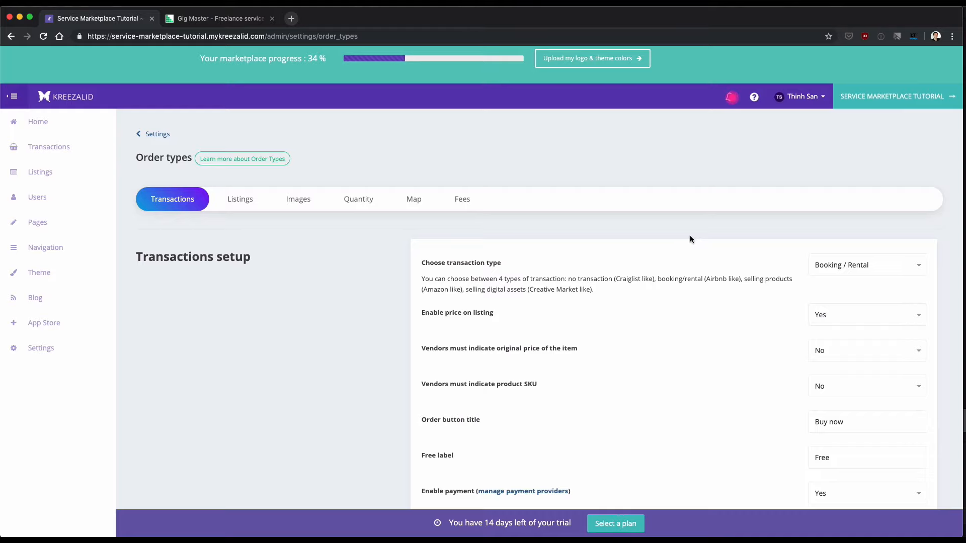
Set the transaction type to Booking / Rental in the transactions setup
{"action": "scroll", "coordinate": [668, 286], "scroll_direction": "down", "scroll_amount": 1}
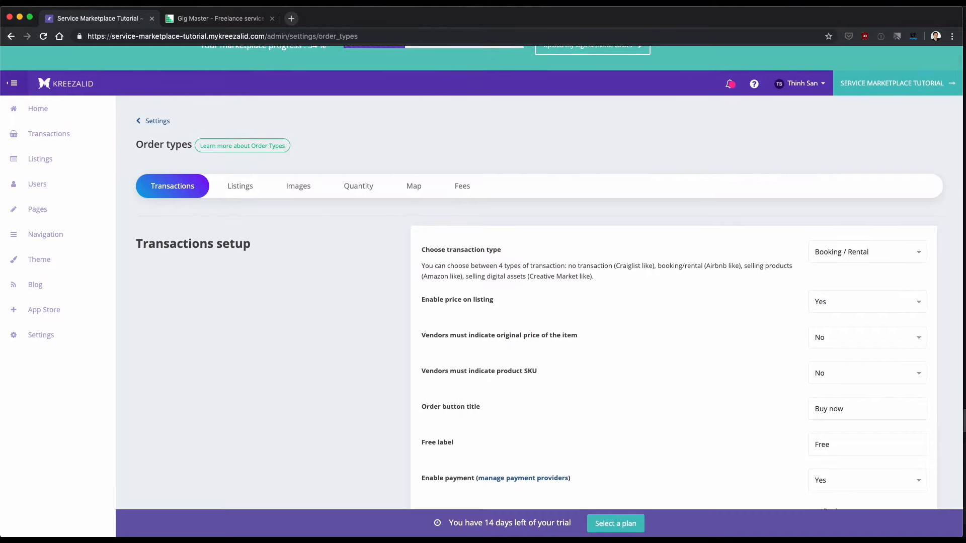
{"action": "scroll", "coordinate": [548, 274], "scroll_direction": "down", "scroll_amount": 2}
{"action": "scroll", "coordinate": [325, 264], "scroll_direction": "down", "scroll_amount": 2}
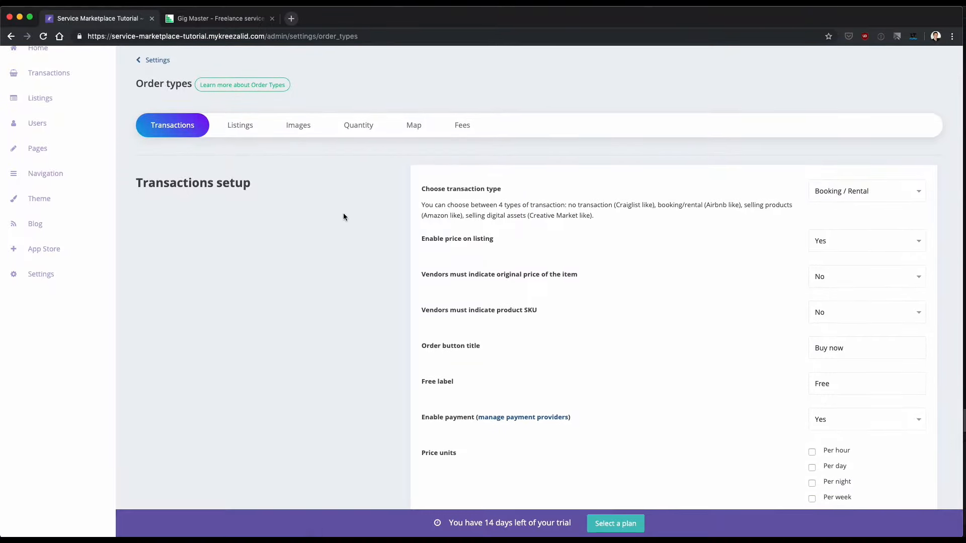
{"action": "scroll", "coordinate": [352, 214], "scroll_direction": "down", "scroll_amount": 1}
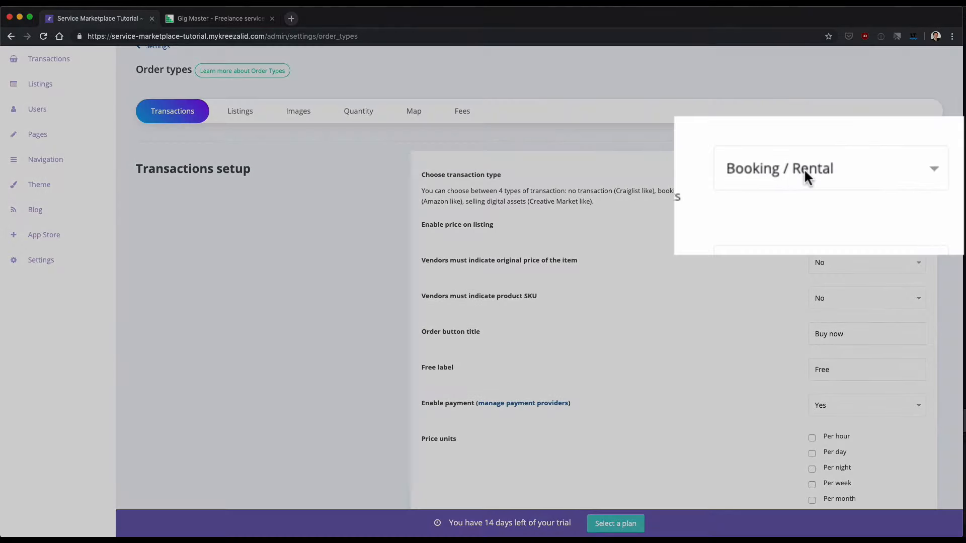
{"action": "left_click", "coordinate": [813, 175]}
{"action": "left_click", "coordinate": [808, 155]}
{"action": "left_click", "coordinate": [794, 179]}
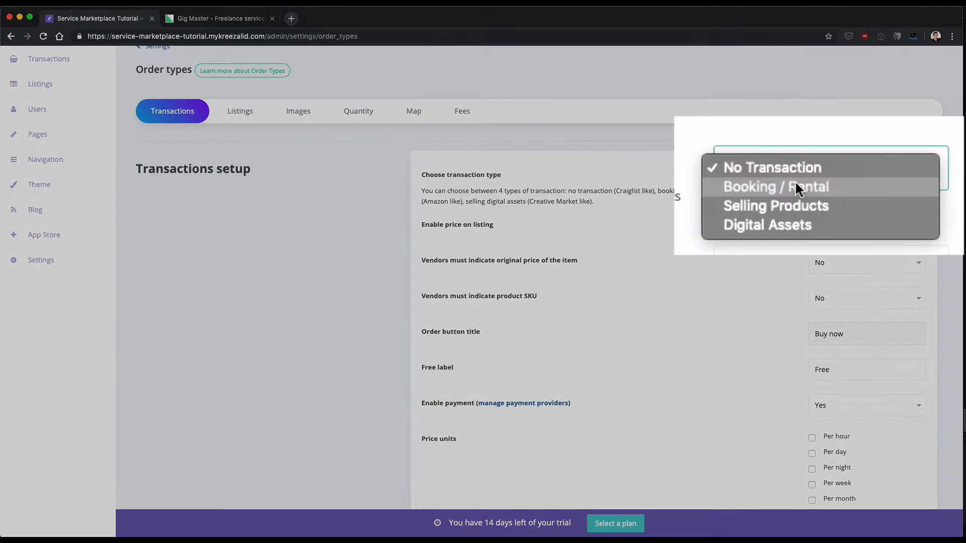
{"action": "left_click", "coordinate": [783, 192]}
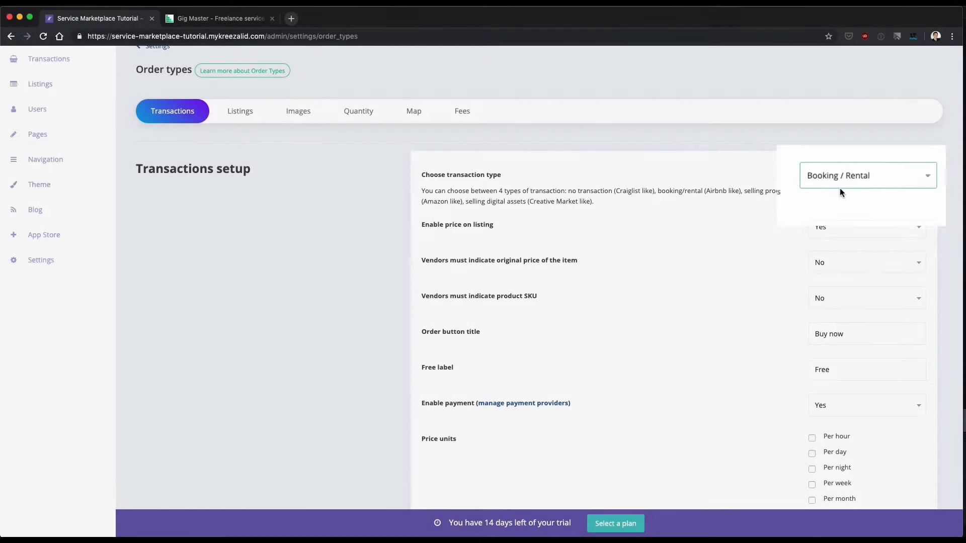
Switch to the Gig Master site, open the Senior PHP Developer listing and examine its order button wording
{"action": "scroll", "coordinate": [780, 215], "scroll_direction": "down", "scroll_amount": 1}
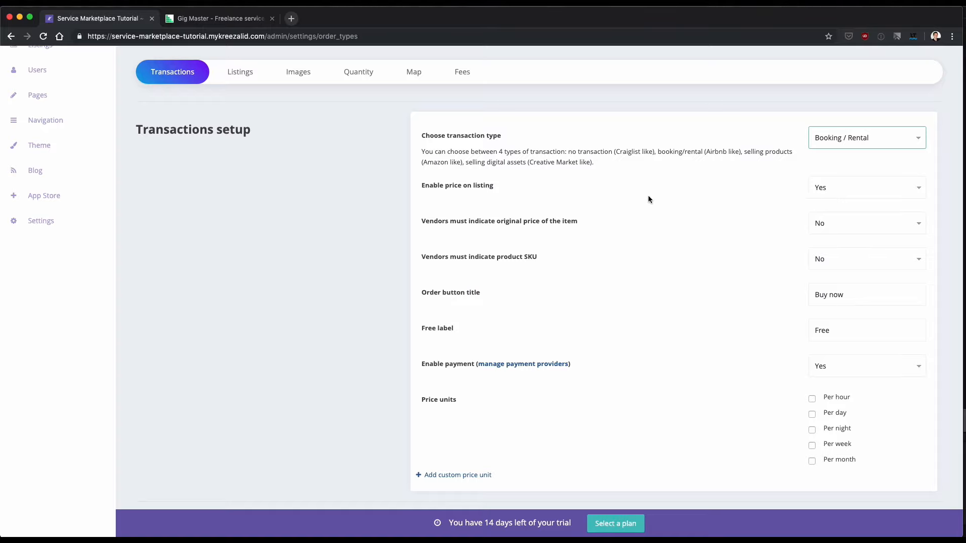
{"action": "scroll", "coordinate": [580, 240], "scroll_direction": "down", "scroll_amount": 1}
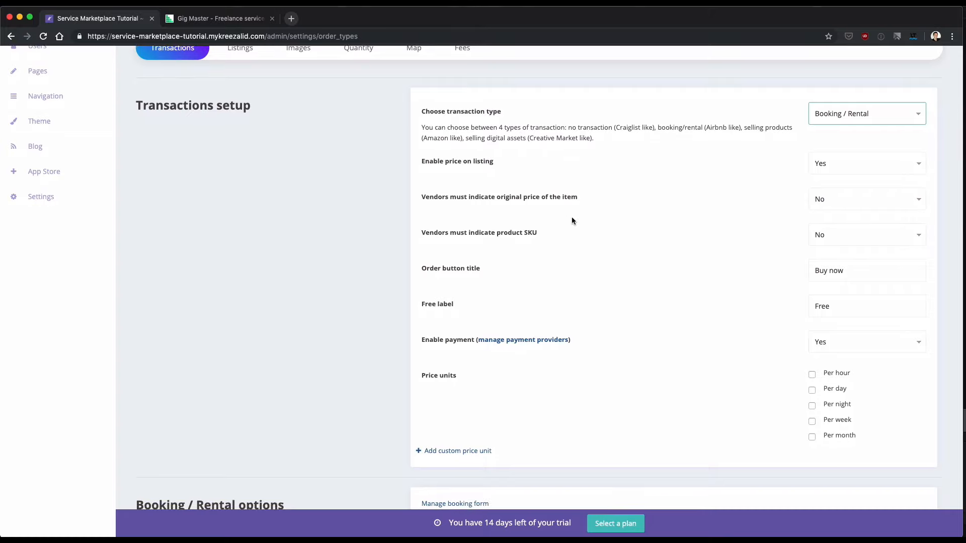
{"action": "scroll", "coordinate": [477, 208], "scroll_direction": "down", "scroll_amount": 1}
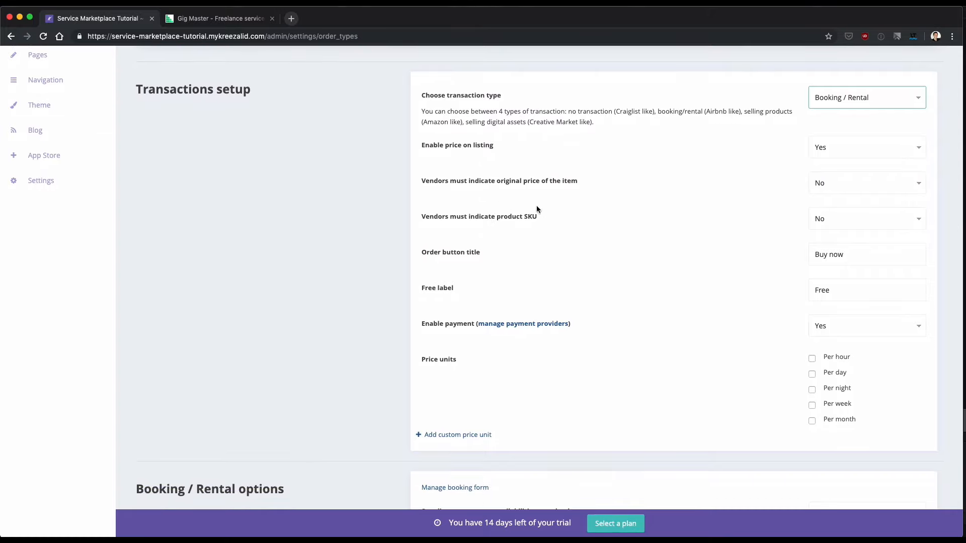
{"action": "scroll", "coordinate": [538, 227], "scroll_direction": "down", "scroll_amount": 1}
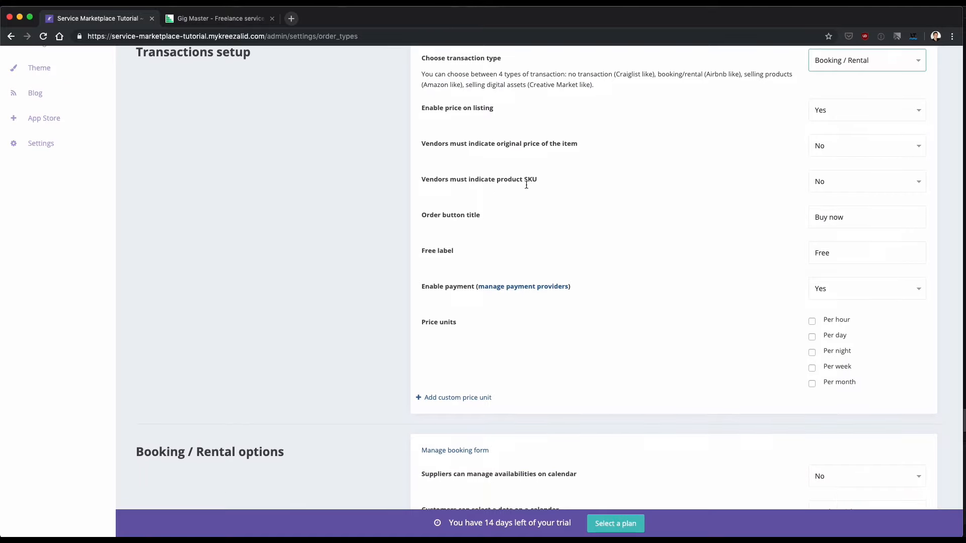
{"action": "scroll", "coordinate": [513, 209], "scroll_direction": "down", "scroll_amount": 1}
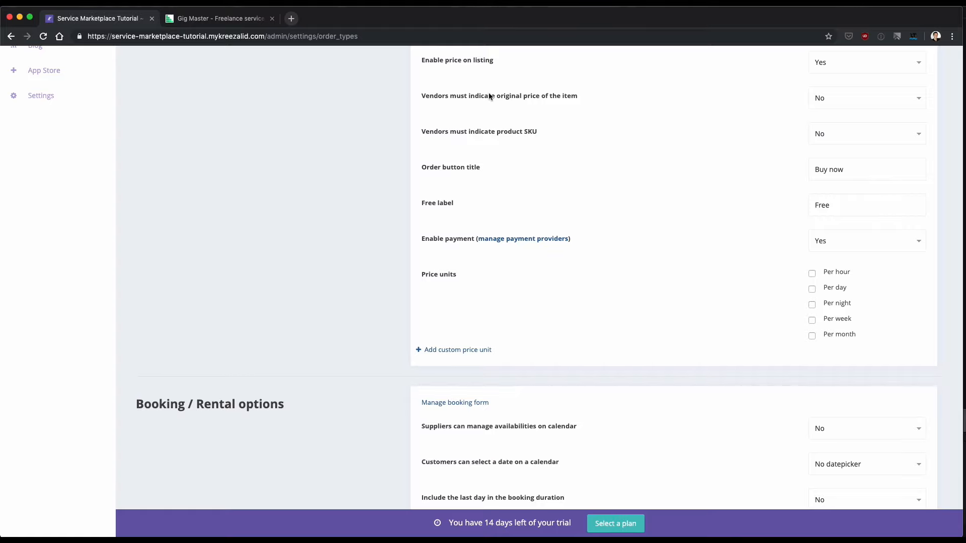
{"action": "left_click_drag", "start_coordinate": [864, 179], "coordinate": [750, 161]}
{"action": "left_click", "coordinate": [224, 19]}
{"action": "scroll", "coordinate": [256, 139], "scroll_direction": "down", "scroll_amount": 15}
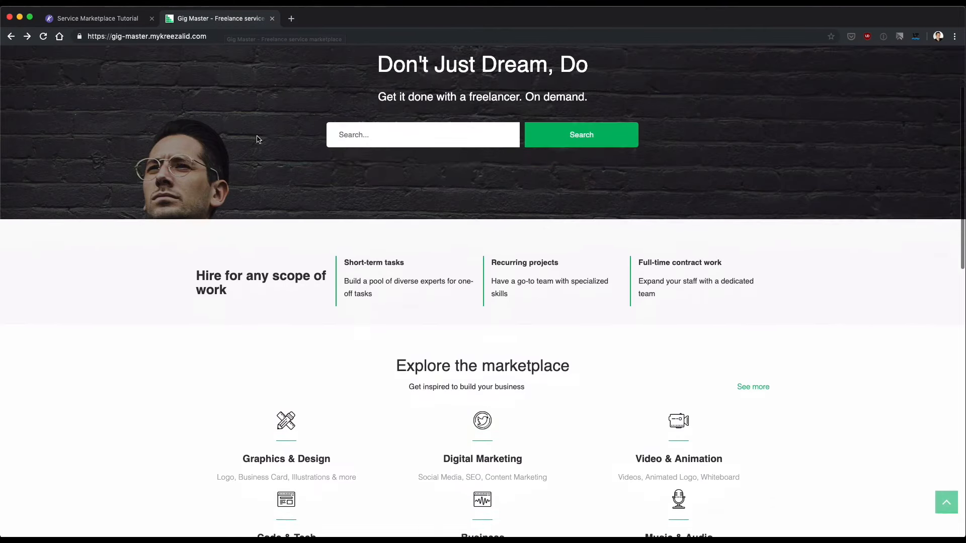
{"action": "scroll", "coordinate": [352, 241], "scroll_direction": "up", "scroll_amount": 1}
{"action": "left_click", "coordinate": [389, 243]}
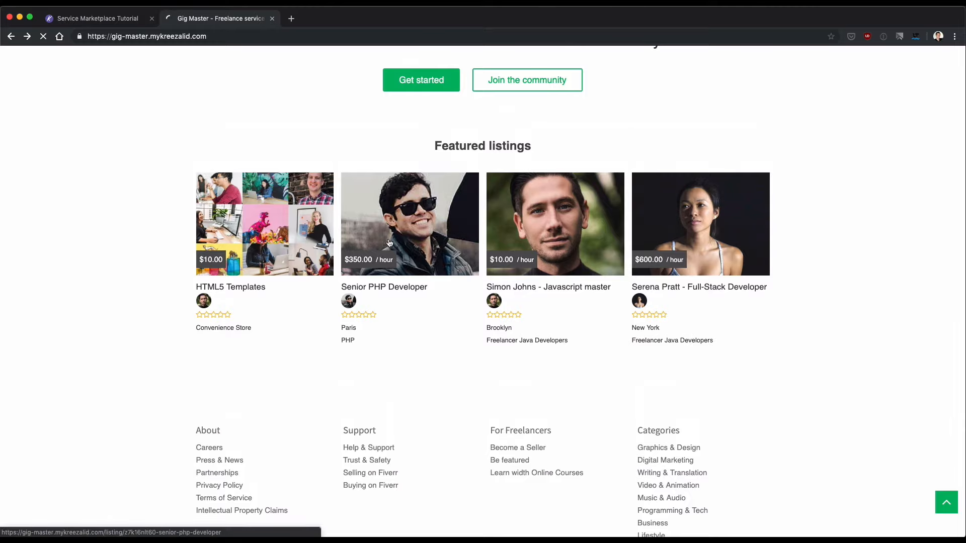
{"action": "scroll", "coordinate": [462, 264], "scroll_direction": "down", "scroll_amount": 2}
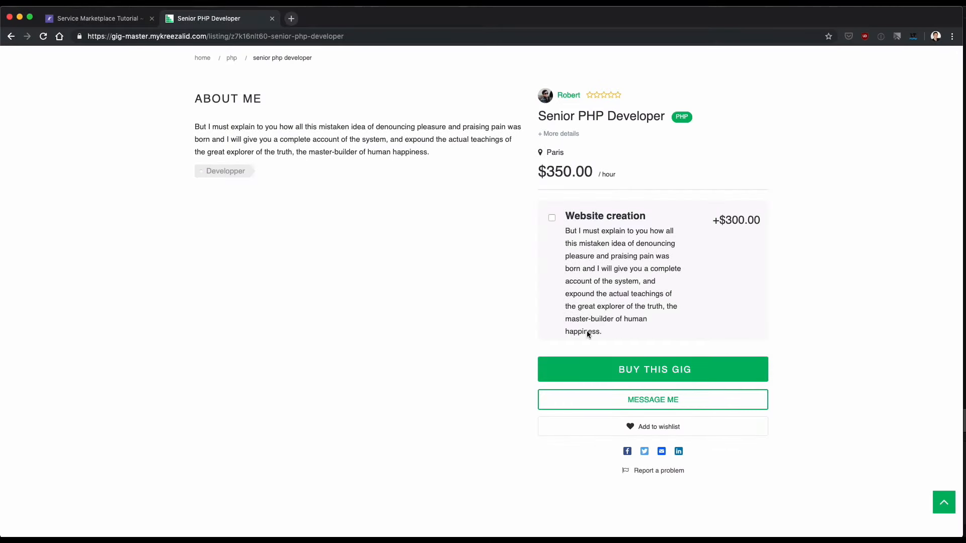
Return to the marketplace's order type settings and set the order button title to "Buy this gig"
{"action": "left_click", "coordinate": [115, 19]}
{"action": "left_click", "coordinate": [863, 171]}
{"action": "triple_click", "coordinate": [862, 171]}
{"action": "type", "text": "Buy this gig"}
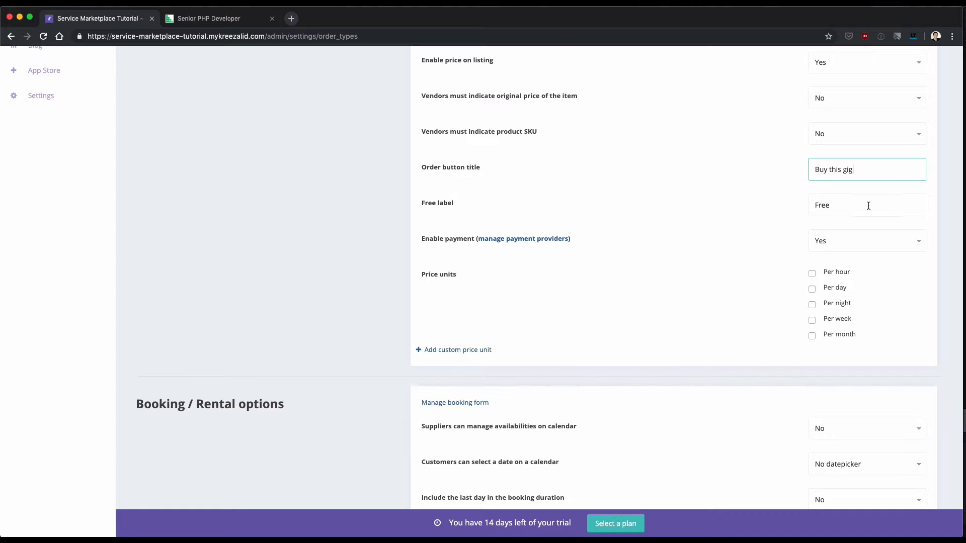
Check the free label and the available choices for enabling payment in the transactions setup
{"action": "left_click", "coordinate": [849, 212]}
{"action": "scroll", "coordinate": [848, 209], "scroll_direction": "down", "scroll_amount": 1}
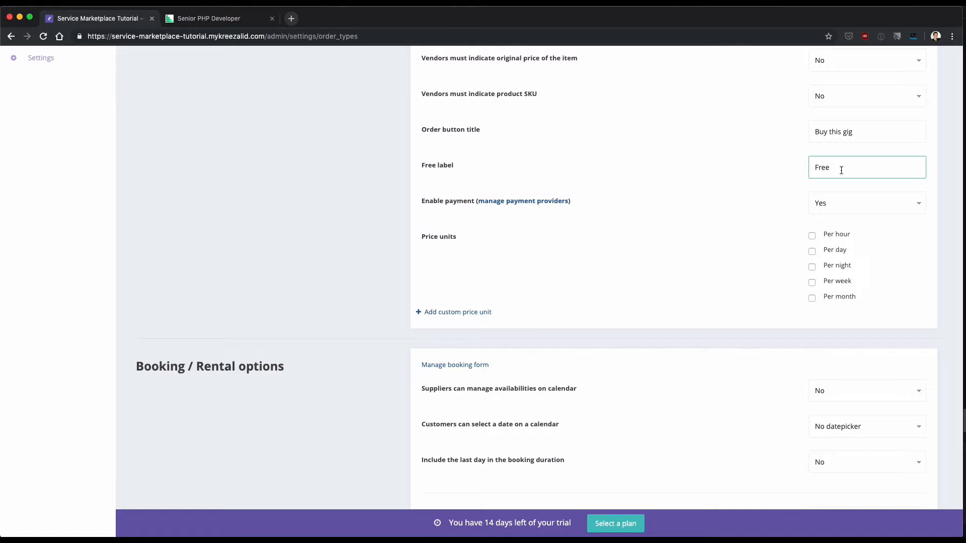
{"action": "left_click_drag", "start_coordinate": [841, 169], "coordinate": [790, 168]}
{"action": "scroll", "coordinate": [718, 225], "scroll_direction": "down", "scroll_amount": 1}
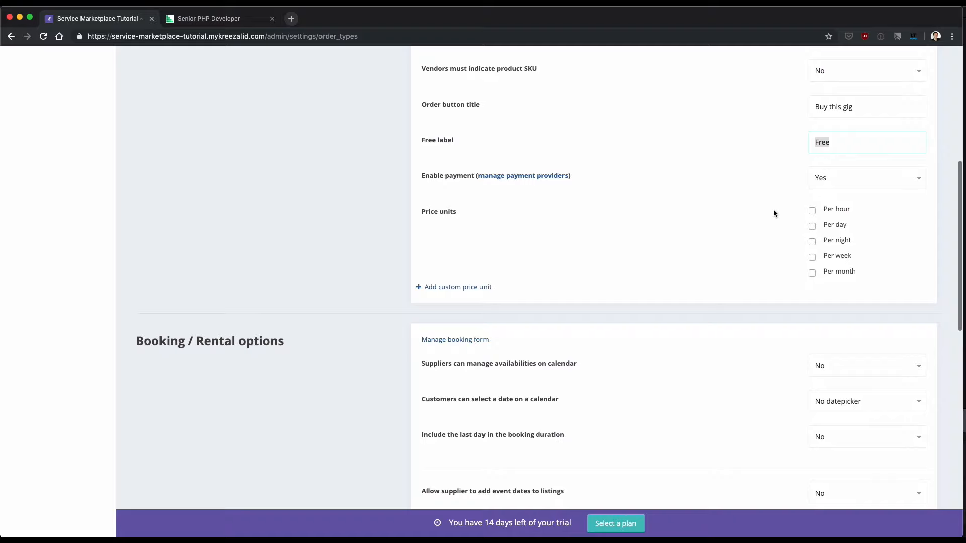
{"action": "left_click", "coordinate": [451, 182]}
{"action": "left_click", "coordinate": [838, 183]}
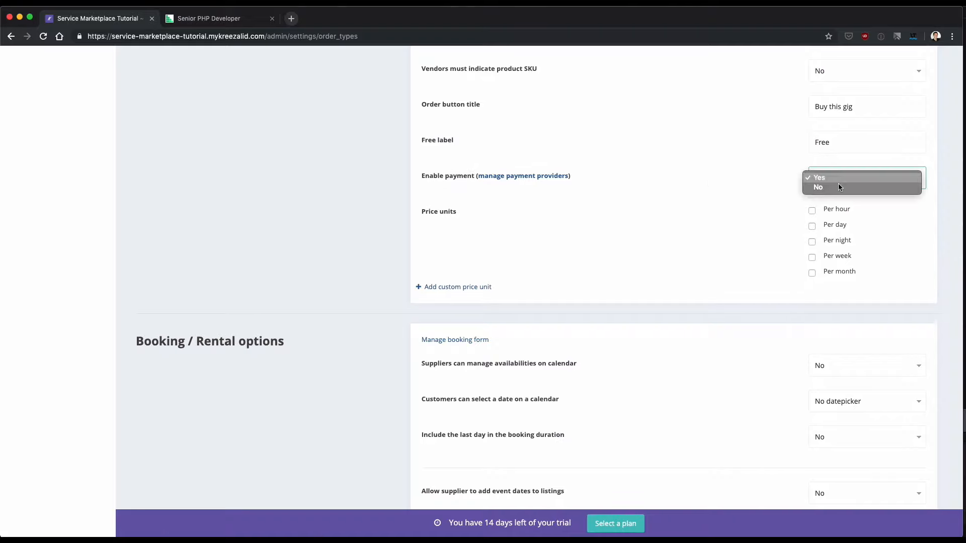
{"action": "left_click", "coordinate": [734, 190]}
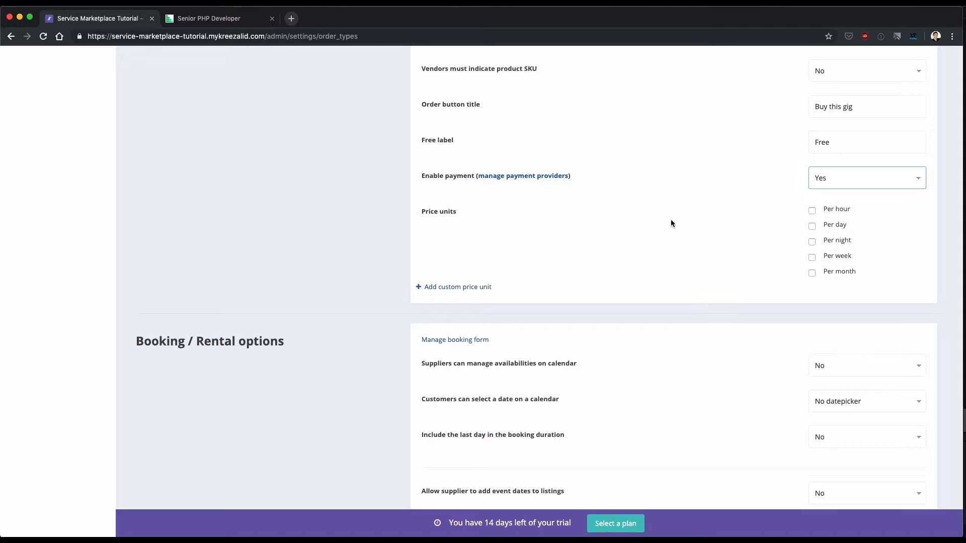
Enable the Per hour and Per day price units
{"action": "scroll", "coordinate": [741, 235], "scroll_direction": "down", "scroll_amount": 2}
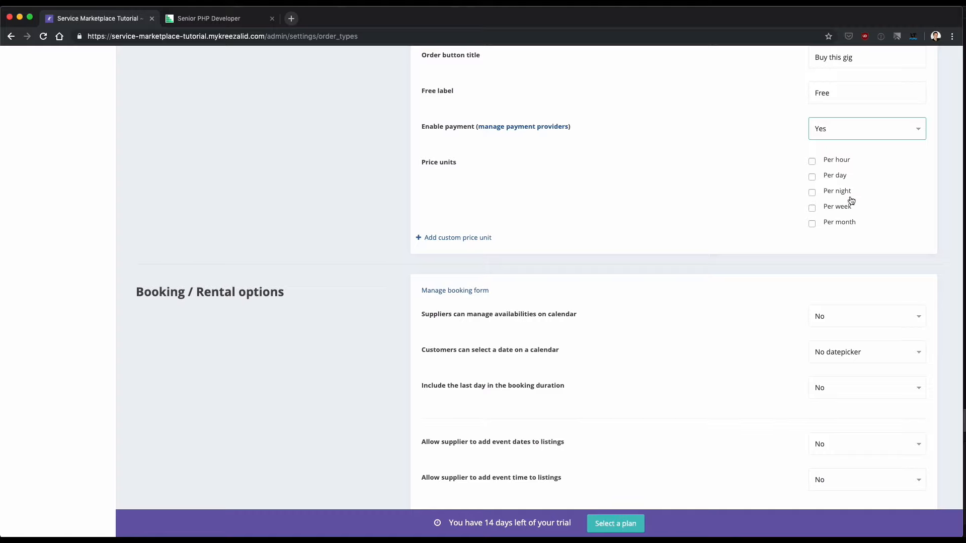
{"action": "left_click", "coordinate": [843, 166]}
{"action": "left_click", "coordinate": [838, 177]}
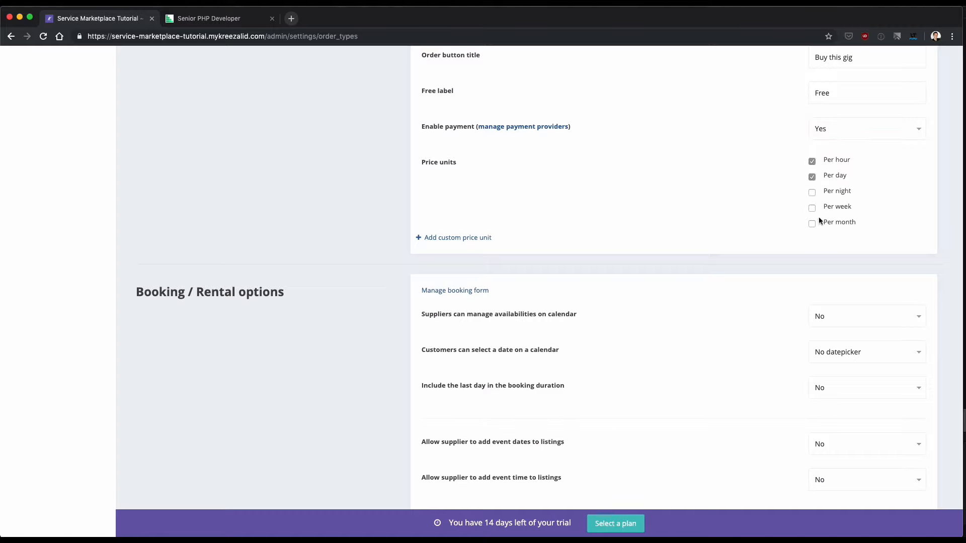
Review the custom price unit, Booking / Rental and products selling options
{"action": "scroll", "coordinate": [779, 237], "scroll_direction": "down", "scroll_amount": 2}
{"action": "scroll", "coordinate": [654, 232], "scroll_direction": "down", "scroll_amount": 2}
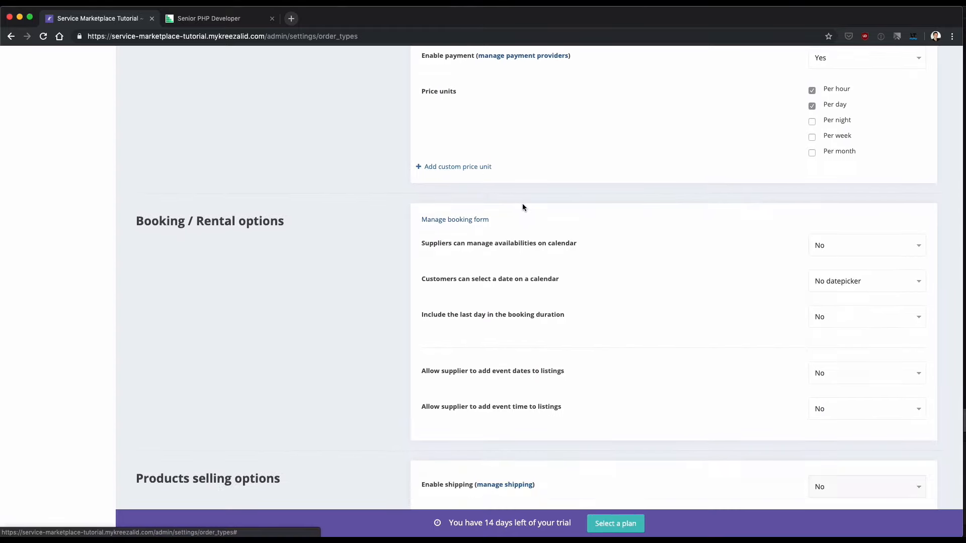
{"action": "scroll", "coordinate": [522, 204], "scroll_direction": "down", "scroll_amount": 2}
{"action": "scroll", "coordinate": [523, 203], "scroll_direction": "down", "scroll_amount": 1}
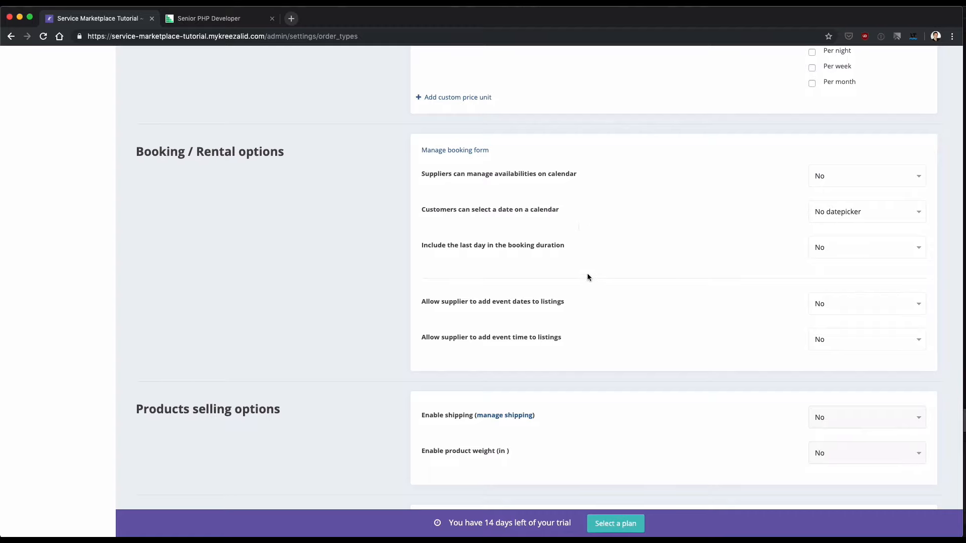
{"action": "scroll", "coordinate": [587, 276], "scroll_direction": "down", "scroll_amount": 1}
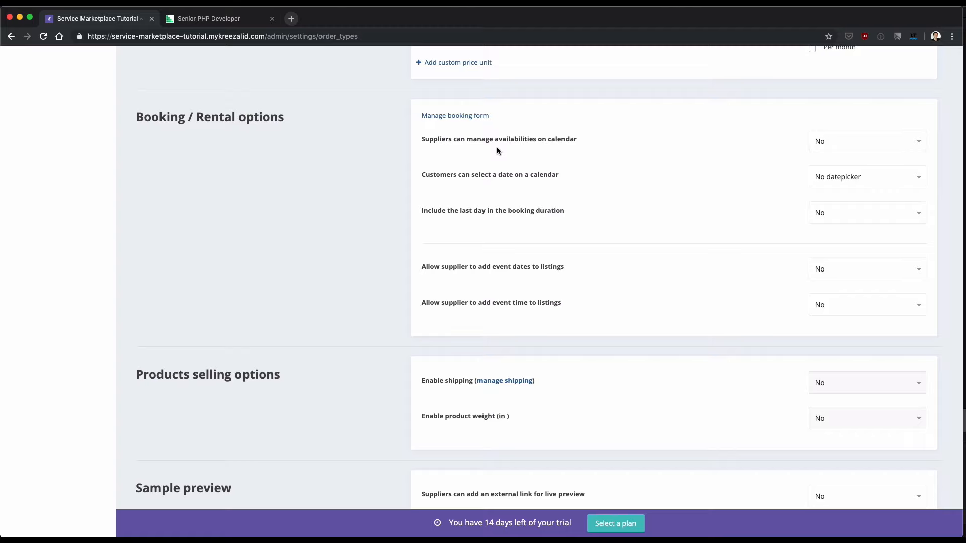
{"action": "scroll", "coordinate": [692, 327], "scroll_direction": "up", "scroll_amount": 1}
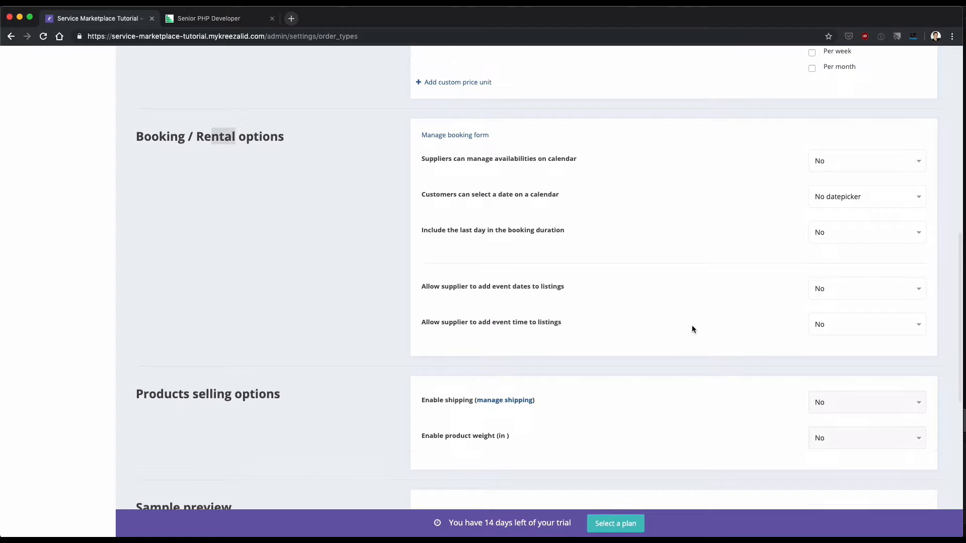
{"action": "scroll", "coordinate": [511, 330], "scroll_direction": "down", "scroll_amount": 4}
{"action": "scroll", "coordinate": [507, 331], "scroll_direction": "down", "scroll_amount": 3}
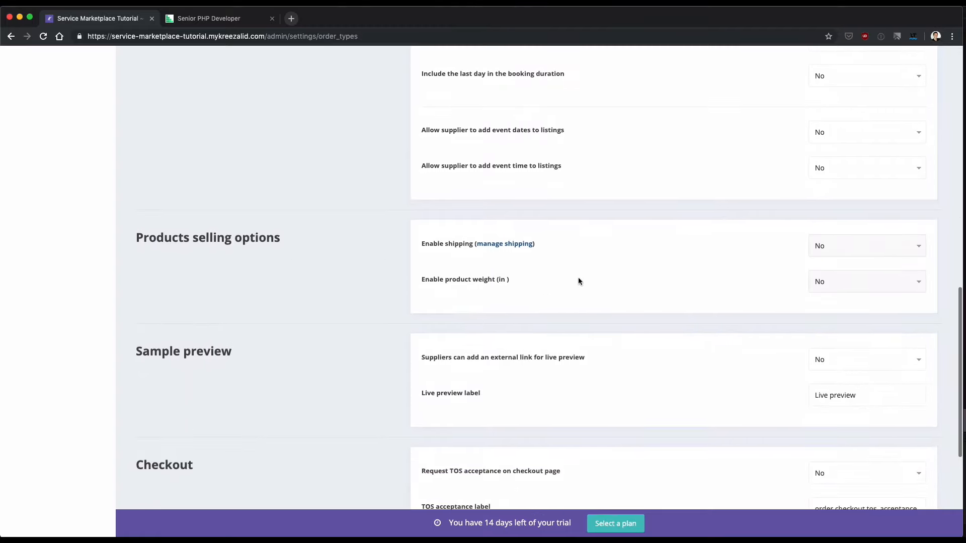
Allow suppliers to add an external link for live preview, and check the live preview label
{"action": "scroll", "coordinate": [517, 223], "scroll_direction": "down", "scroll_amount": 3}
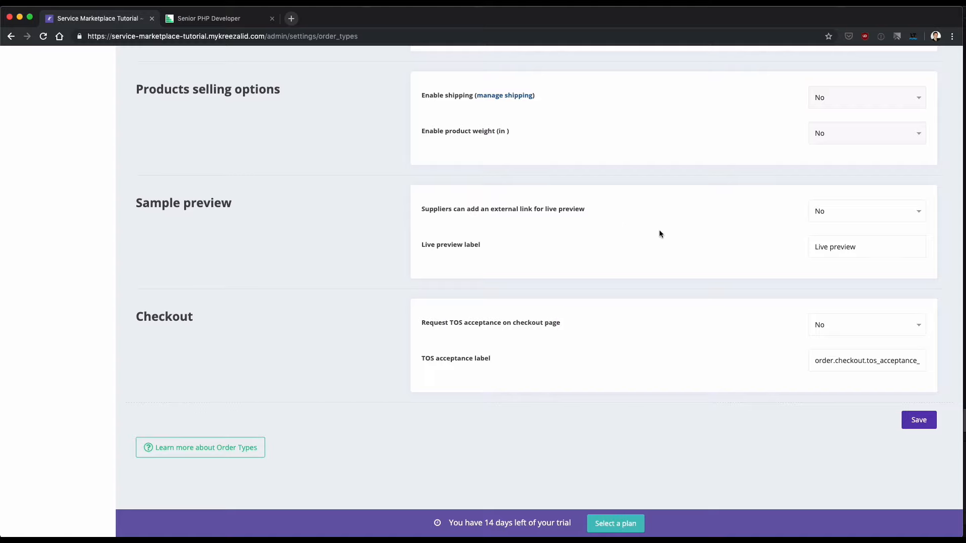
{"action": "left_click", "coordinate": [840, 220]}
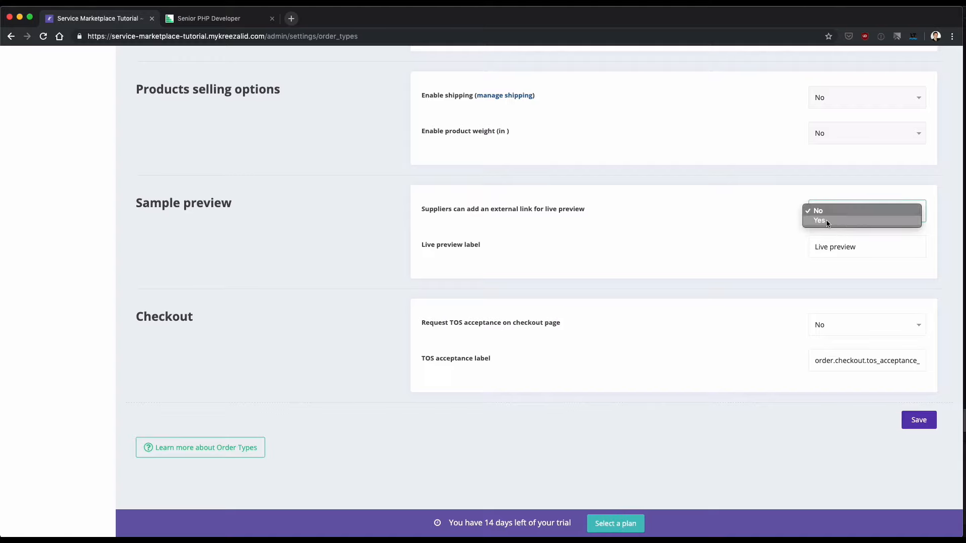
{"action": "left_click", "coordinate": [824, 220]}
{"action": "scroll", "coordinate": [615, 270], "scroll_direction": "down", "scroll_amount": 1}
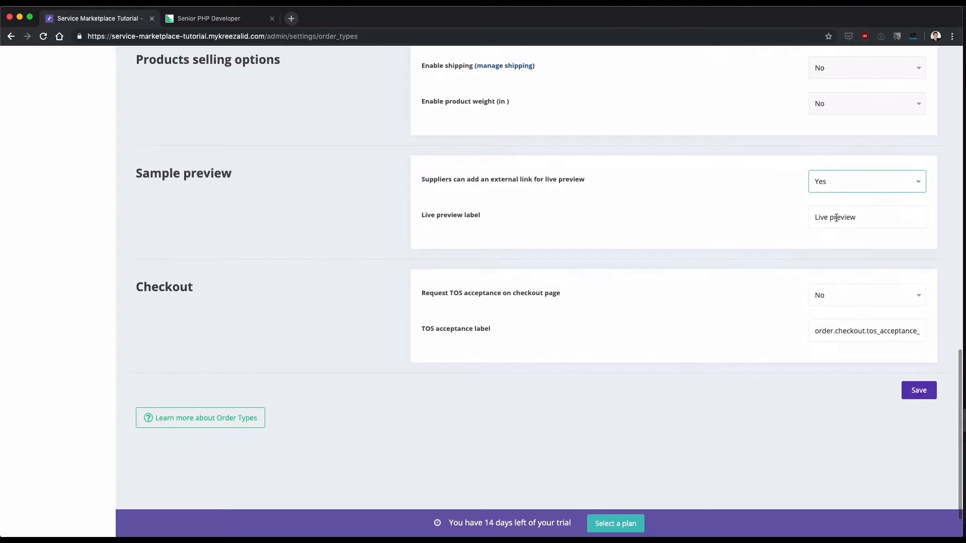
{"action": "left_click_drag", "start_coordinate": [876, 217], "coordinate": [723, 197]}
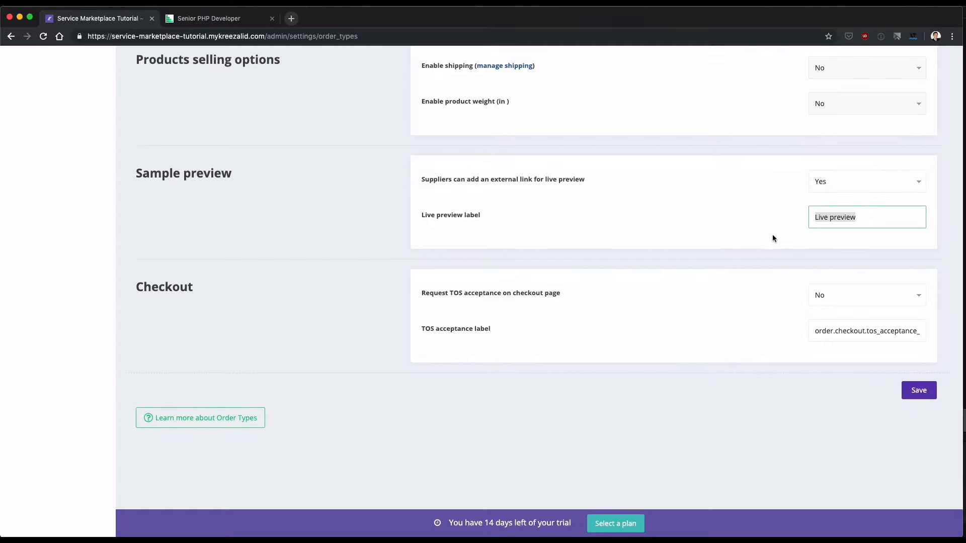
{"action": "left_click_drag", "start_coordinate": [861, 223], "coordinate": [759, 209]}
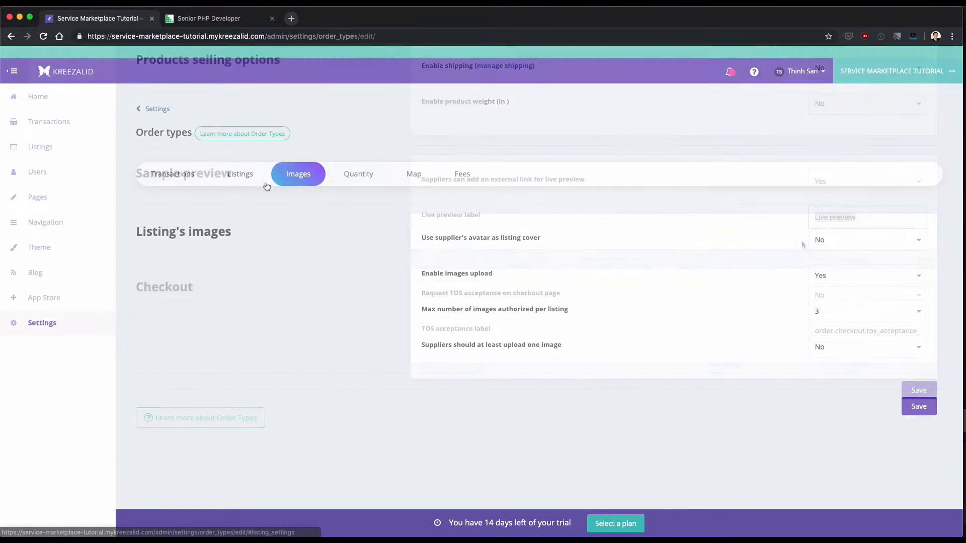
Set the supplier's avatar to be used as the listing cover in the listing's images settings
{"action": "scroll", "coordinate": [377, 238], "scroll_direction": "down", "scroll_amount": 1}
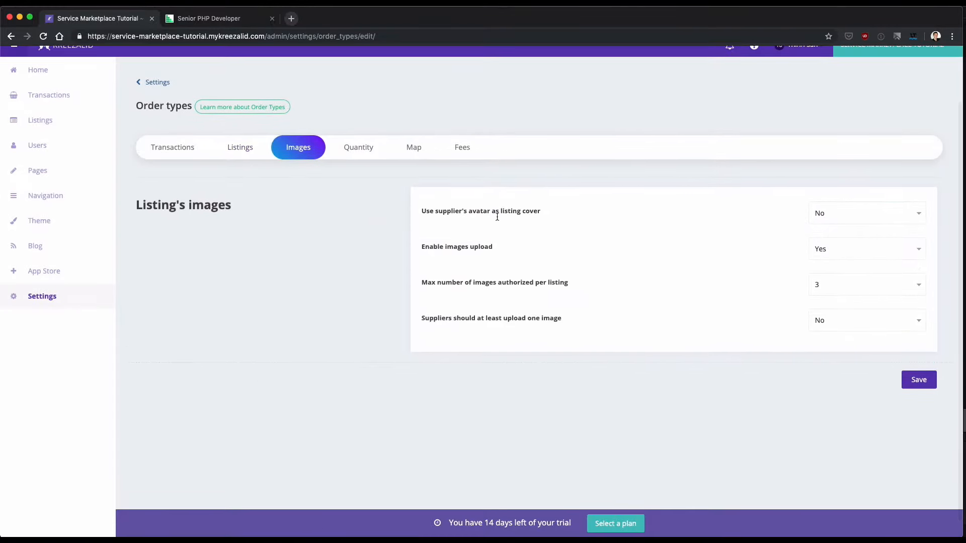
{"action": "scroll", "coordinate": [490, 234], "scroll_direction": "down", "scroll_amount": 1}
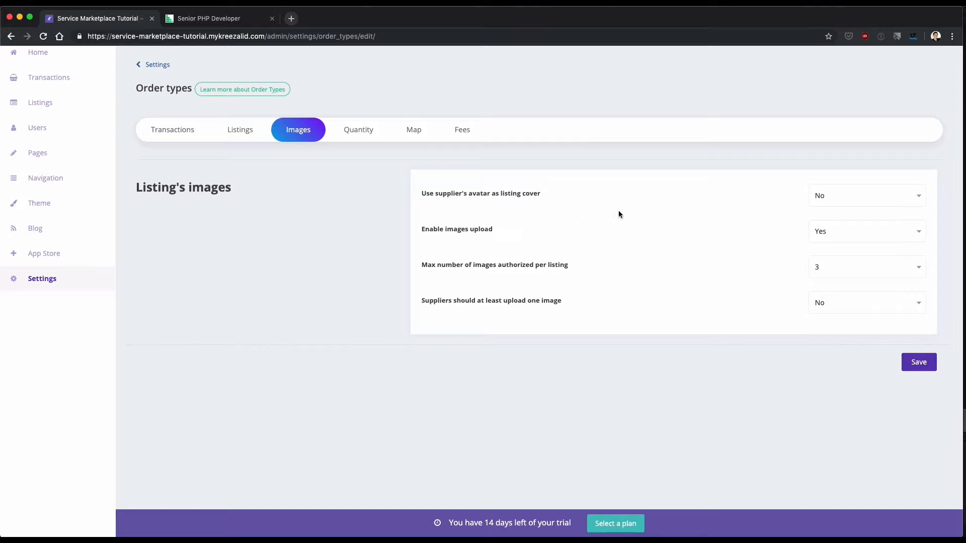
{"action": "left_click", "coordinate": [837, 198]}
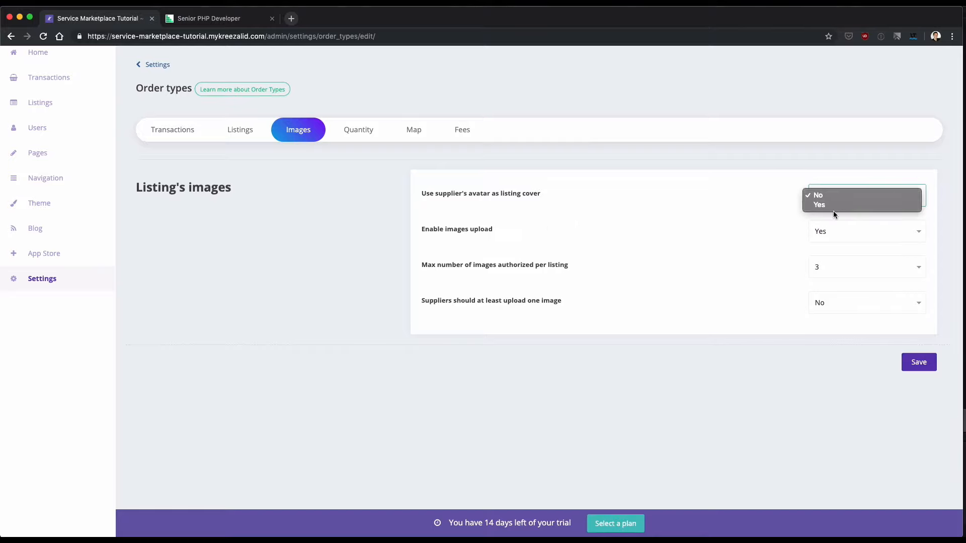
{"action": "left_click", "coordinate": [833, 205]}
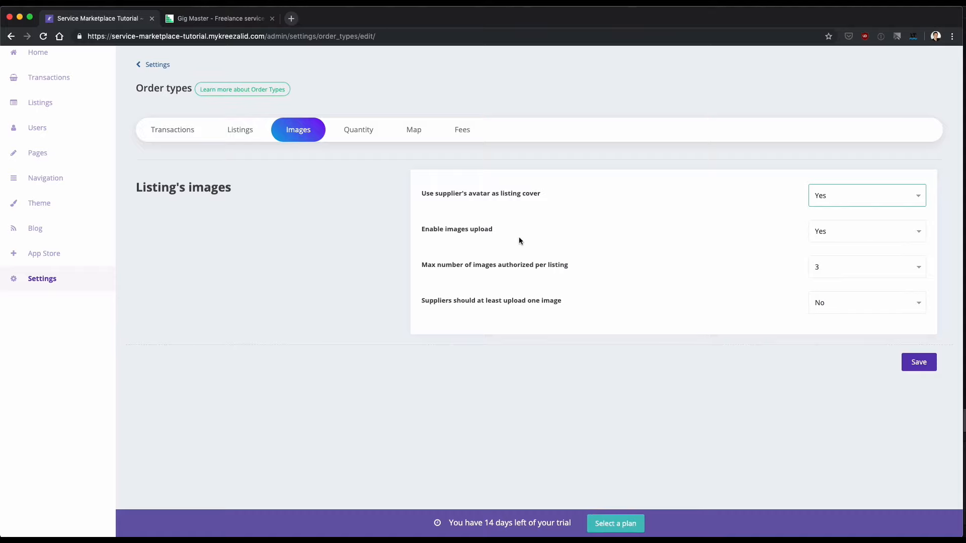
Review the choices for the maximum number of images per listing and for requiring suppliers to upload at least one image
{"action": "left_click", "coordinate": [825, 268]}
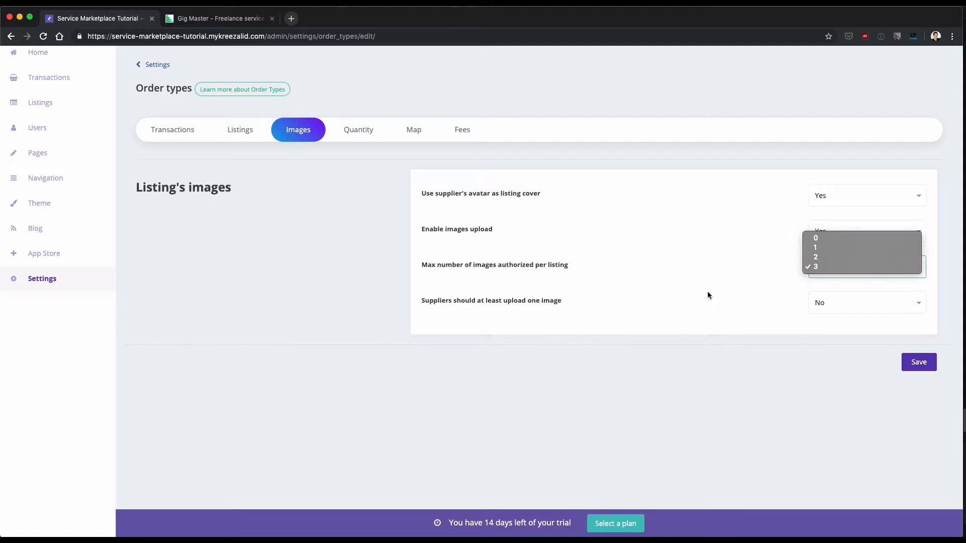
{"action": "left_click", "coordinate": [680, 330]}
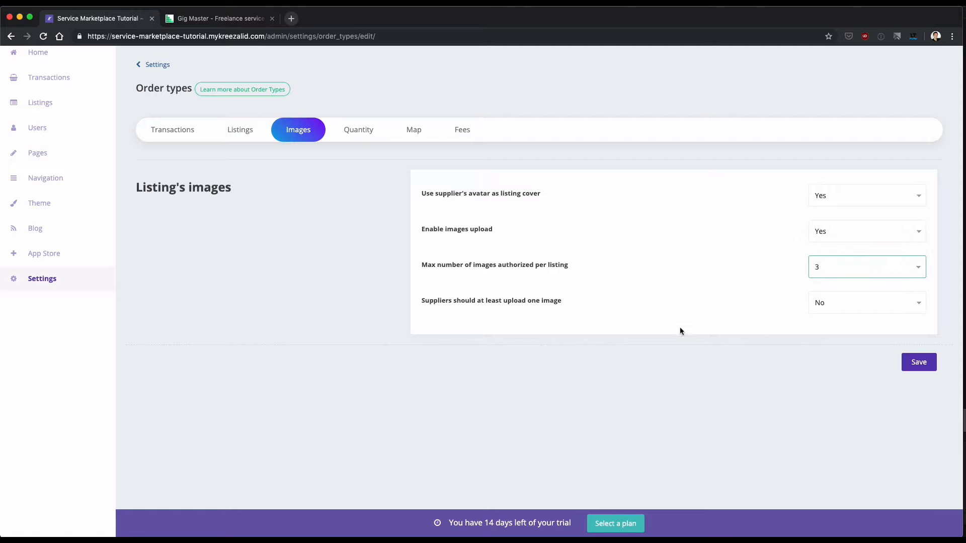
{"action": "left_click", "coordinate": [835, 306]}
{"action": "left_click", "coordinate": [826, 302]}
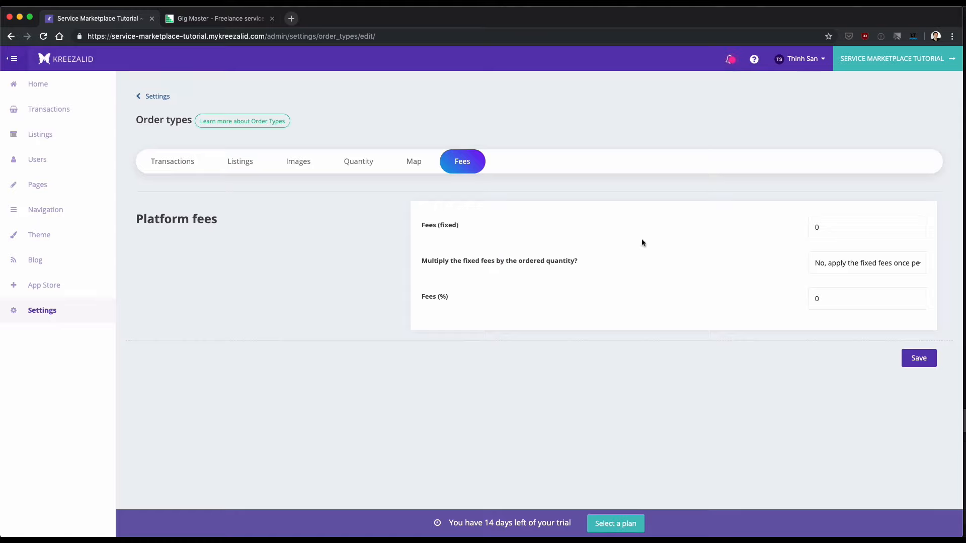
Open the fixed fee and percentage fee values for editing in the platform fees settings
{"action": "left_click", "coordinate": [845, 233]}
{"action": "left_click", "coordinate": [853, 300]}
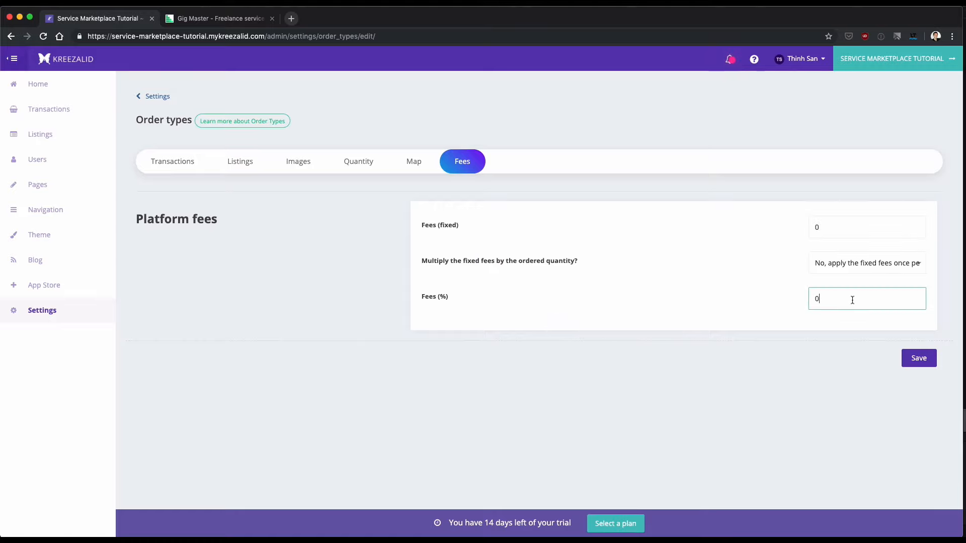